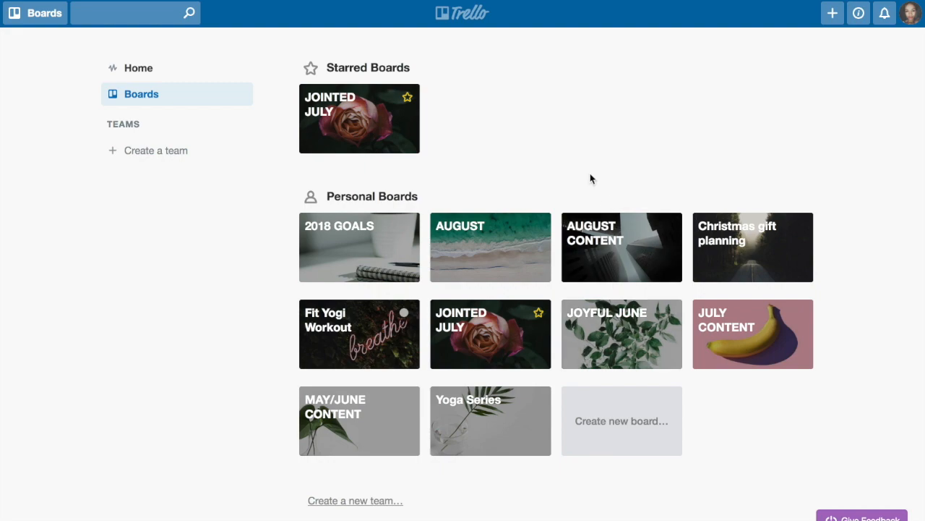
Open the JOINTED JULY board and look through its lists.
click(438, 351)
scroll(414, 356, right, 2)
scroll(413, 358, right, 1)
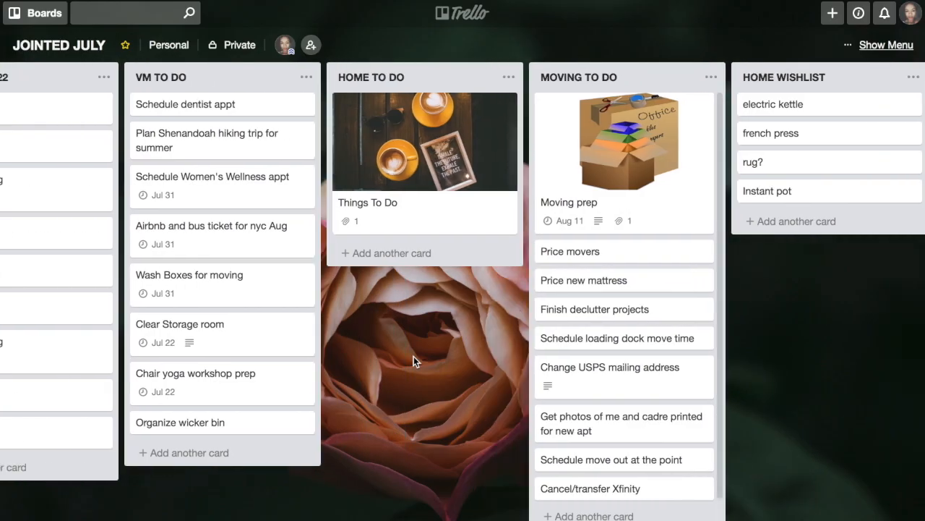
scroll(413, 362, left, 3)
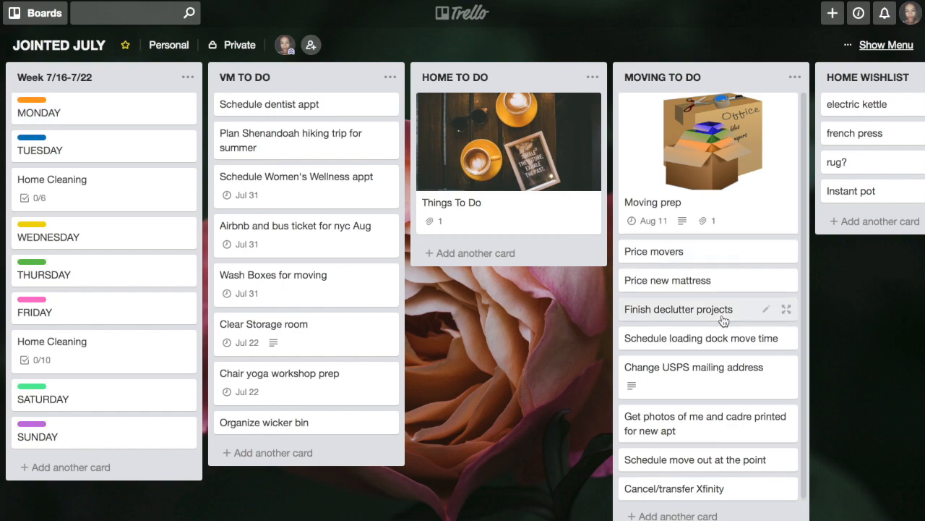
scroll(723, 321, right, 10)
scroll(184, 107, left, 10)
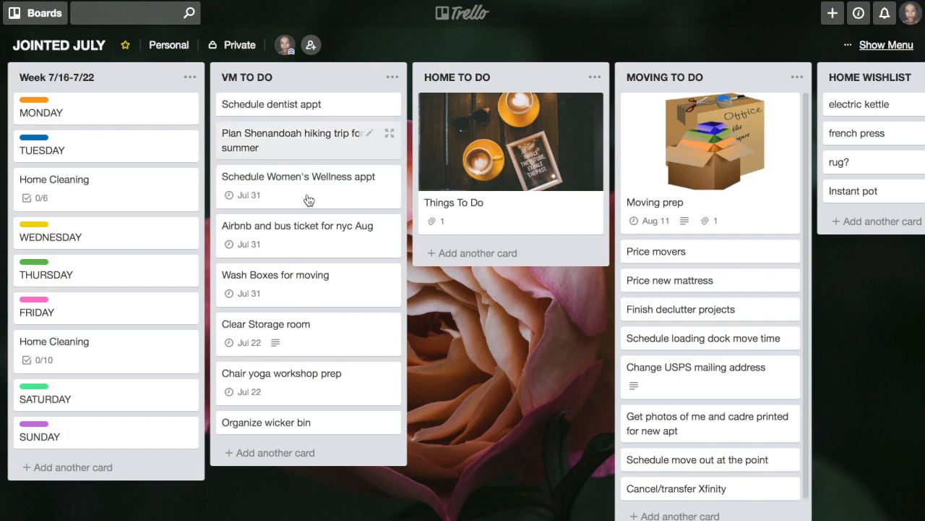
Open the Schedule dentist appt card in VM TO DO and look at the available label colours.
click(306, 108)
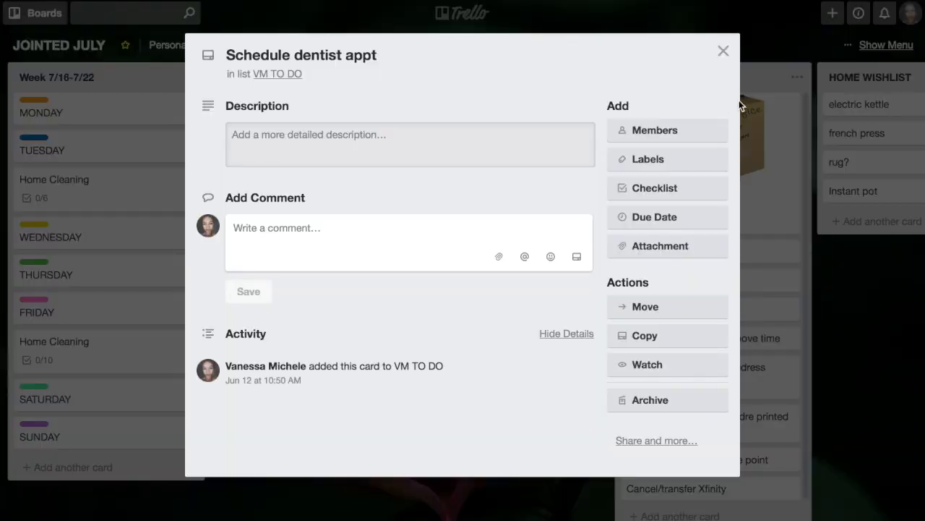
click(723, 52)
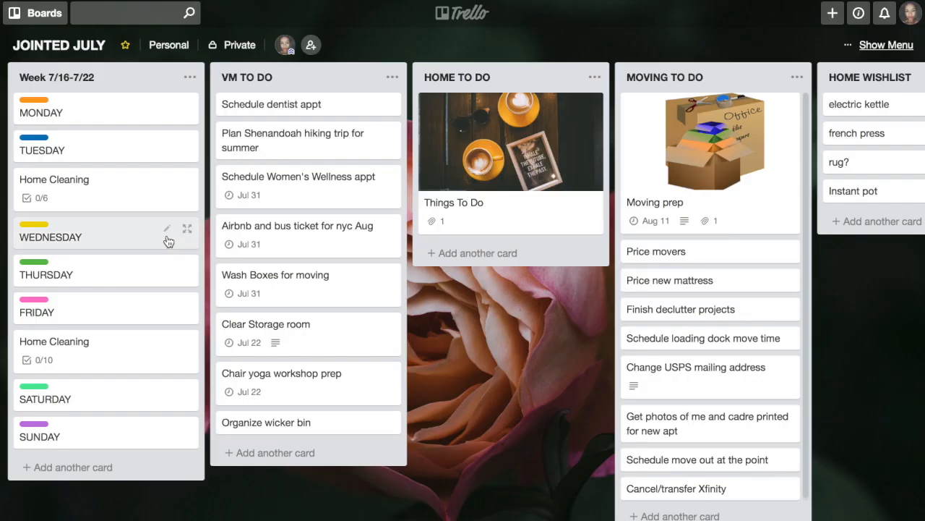
click(320, 102)
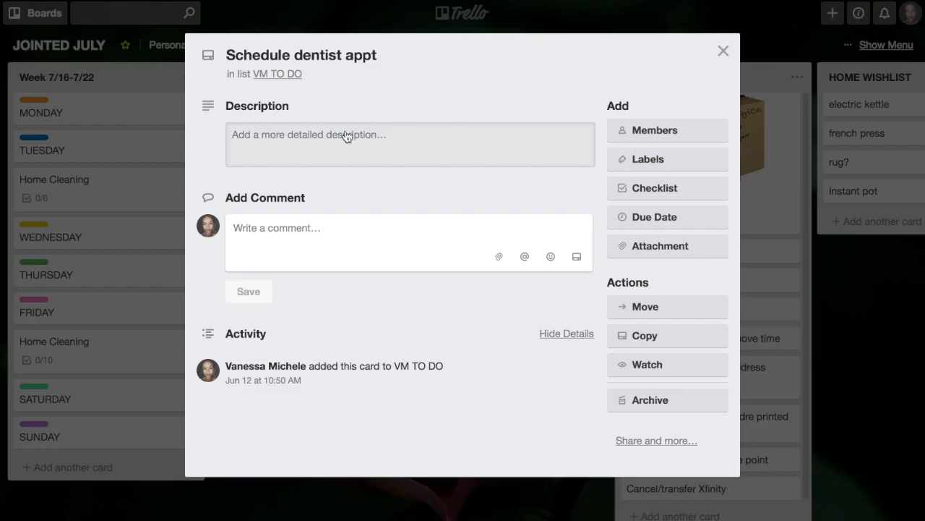
click(661, 159)
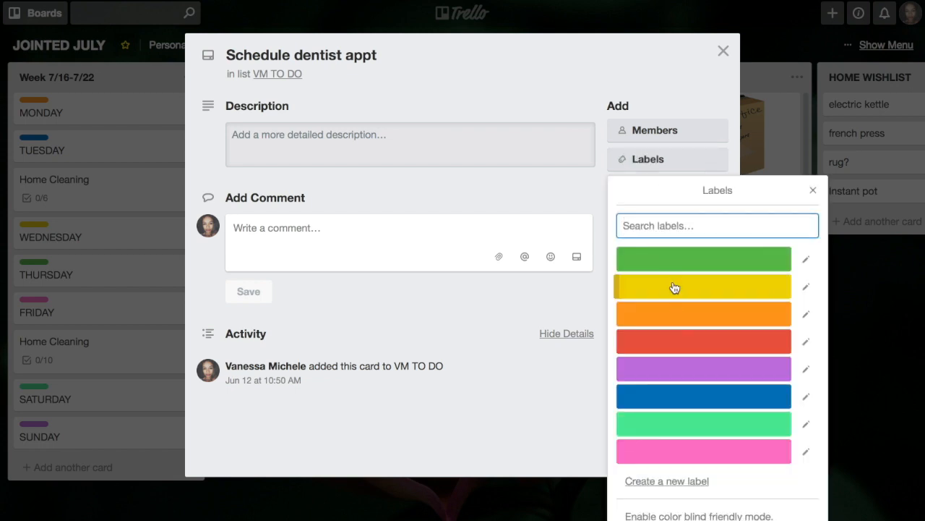
click(540, 391)
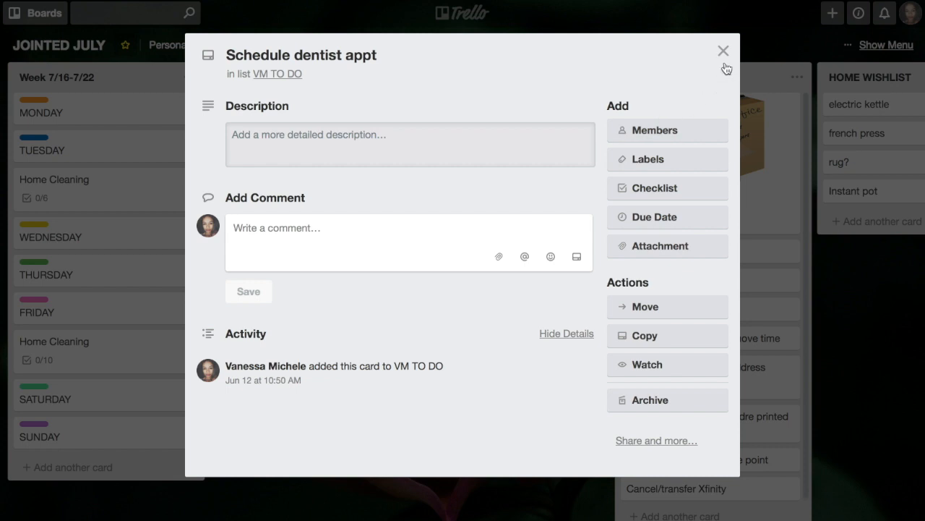
Give the Schedule dentist appt card a due date of 7/31/2018 at 12:00 PM and close the card.
click(649, 218)
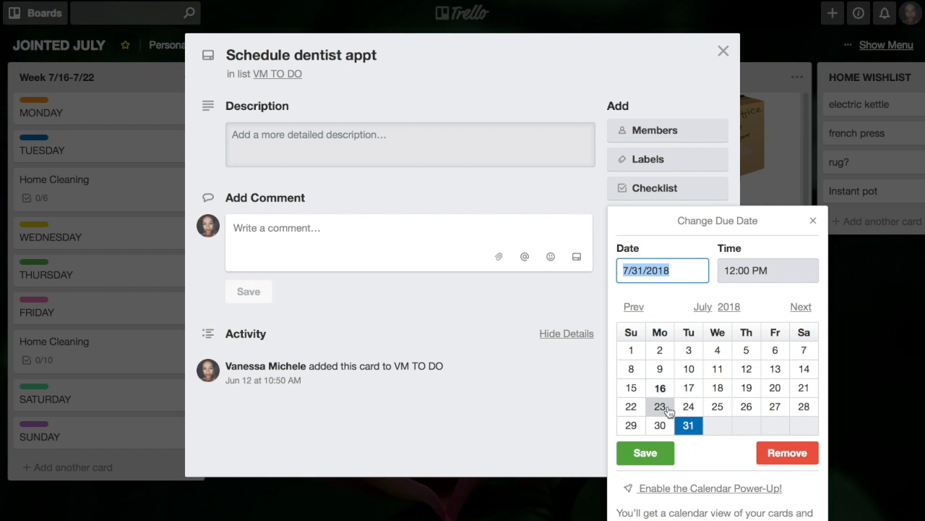
click(688, 425)
click(645, 452)
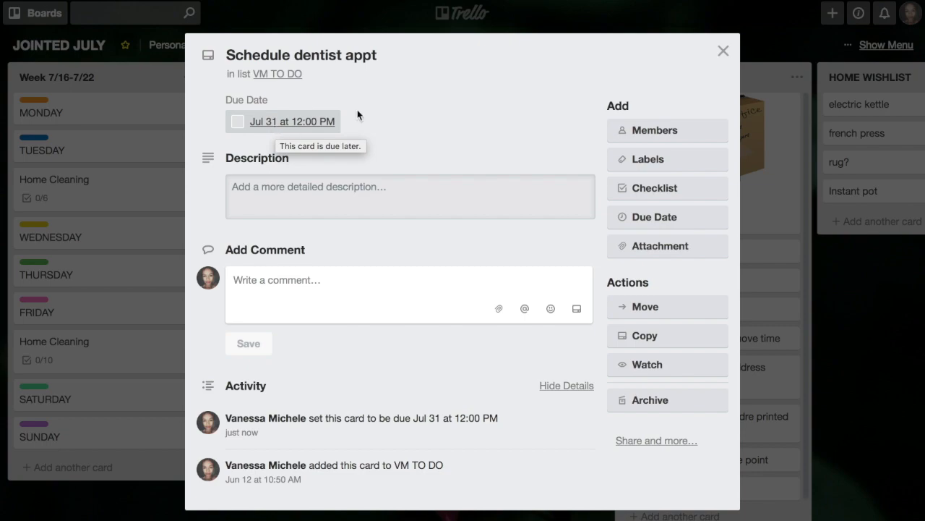
click(723, 50)
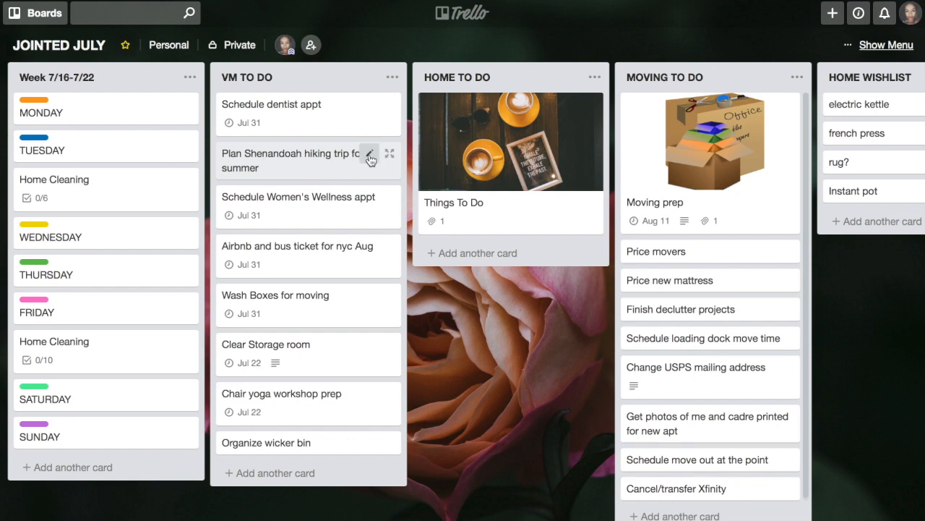
Set the due date of the Plan Shenandoah hiking trip for summer card to 8/31/2018 at 12:00 PM.
click(370, 158)
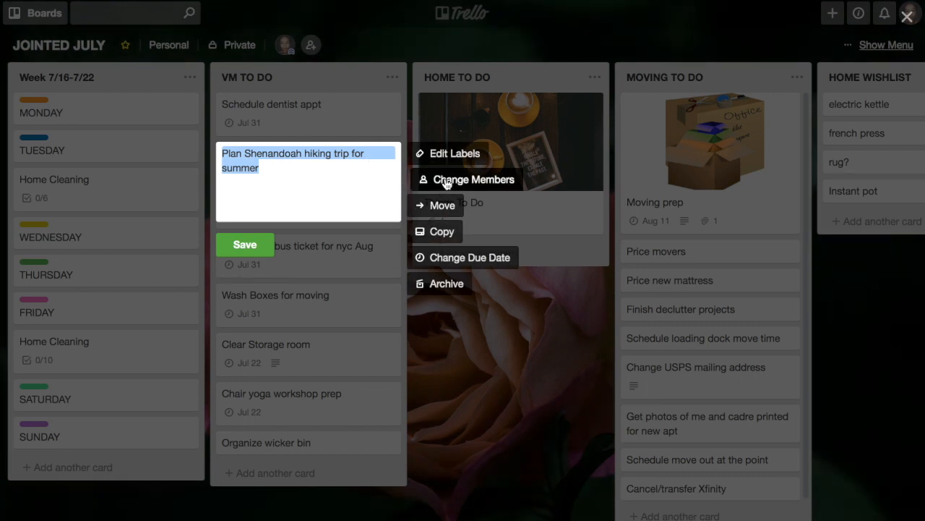
click(454, 257)
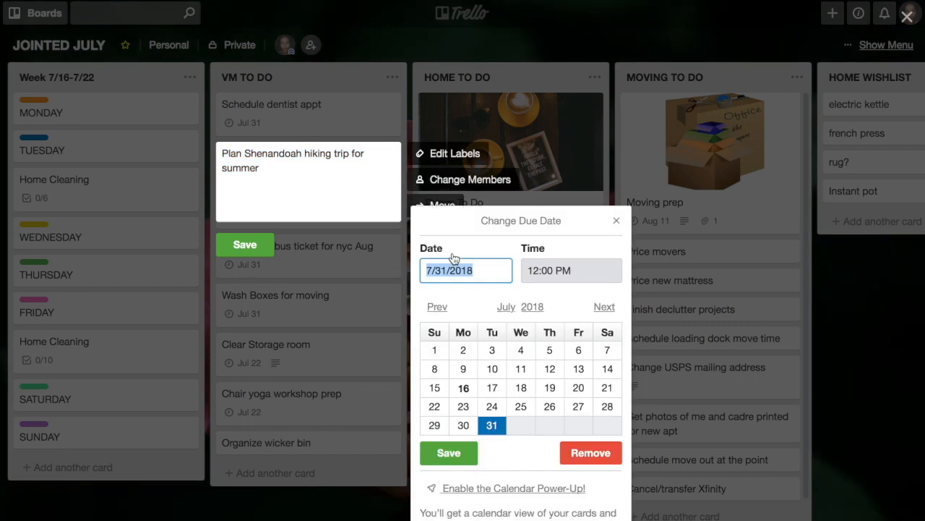
click(604, 307)
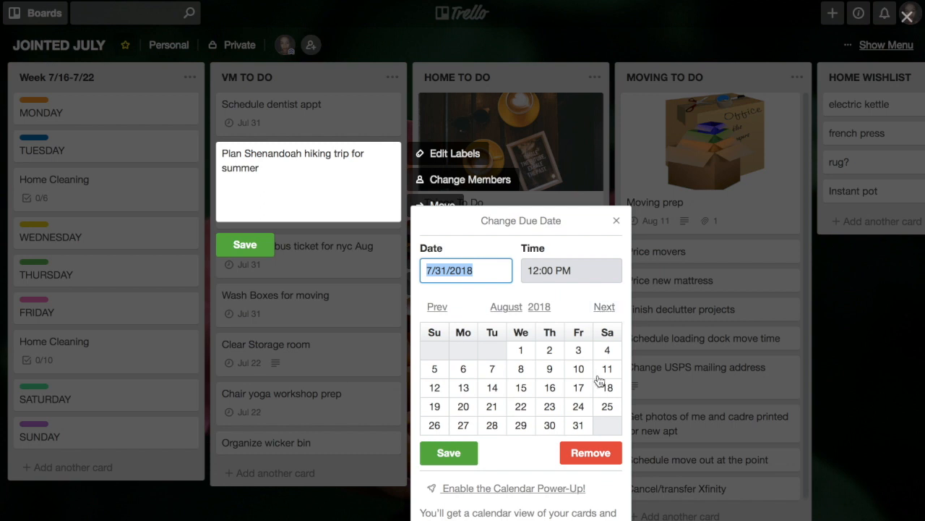
click(579, 426)
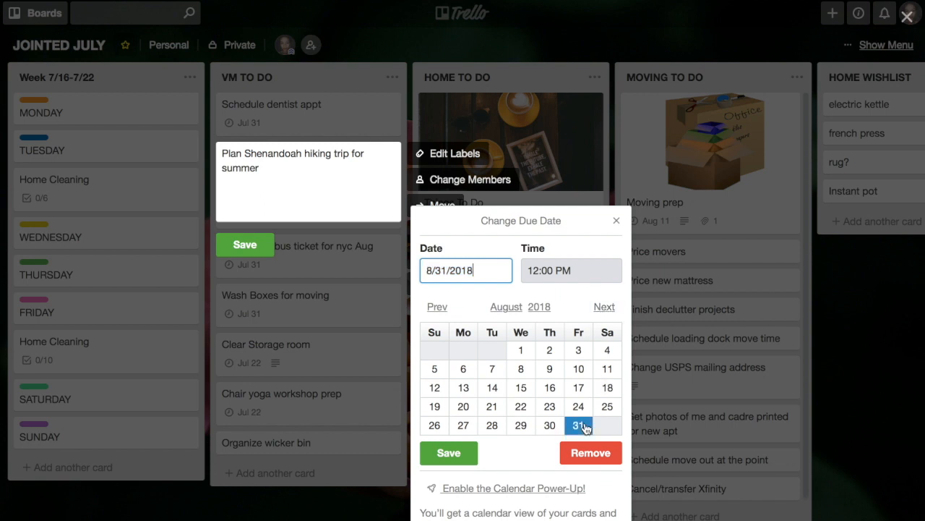
click(449, 454)
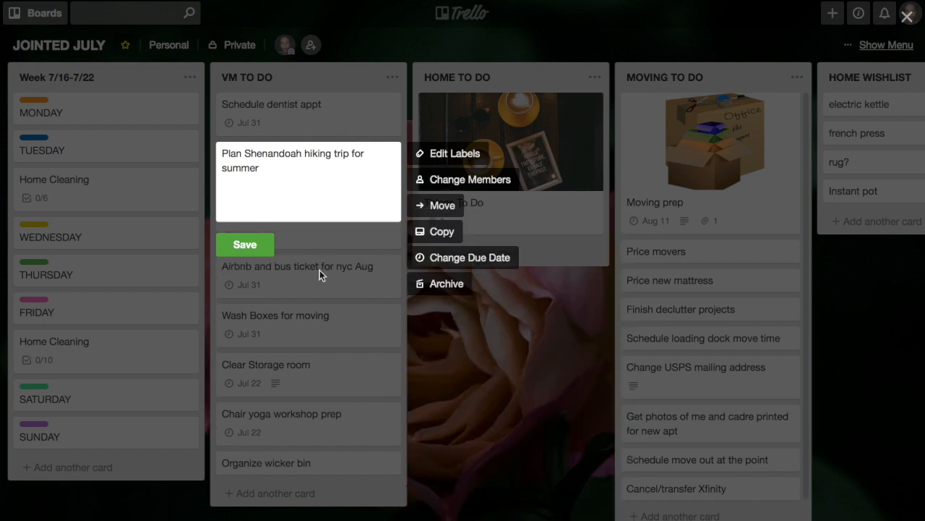
click(253, 249)
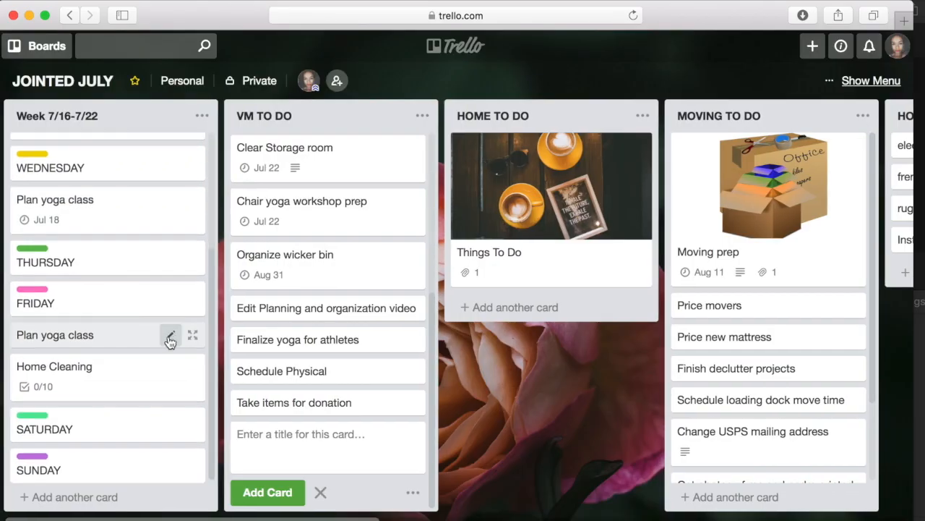
Set the due date of the Plan yoga class card under FRIDAY to 7/21/2018 at 12:00 PM.
click(170, 338)
click(265, 450)
click(432, 358)
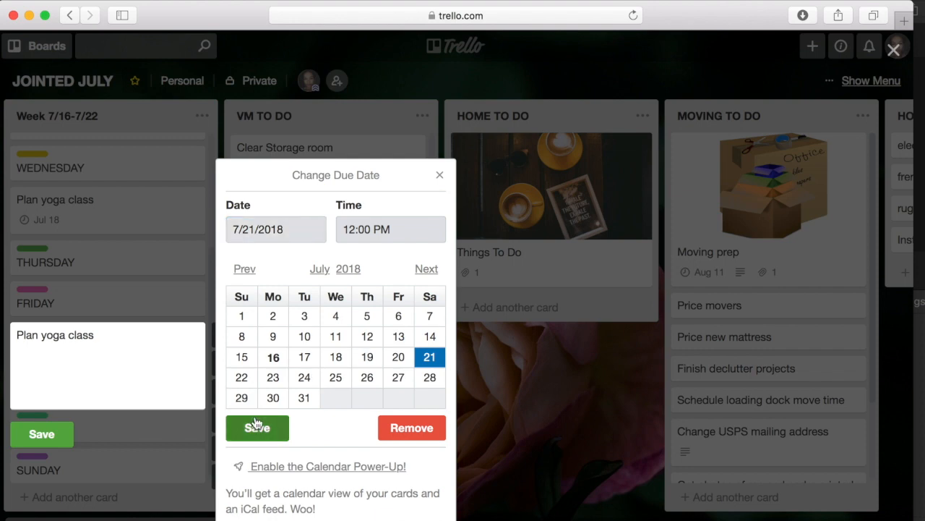
click(256, 427)
Move the Chair yoga workshop prep and Airbnb and bus ticket for nyc Aug cards from VM TO DO into the Week 7/16-7/22 list.
scroll(186, 231, up, 5)
scroll(118, 434, down, 5)
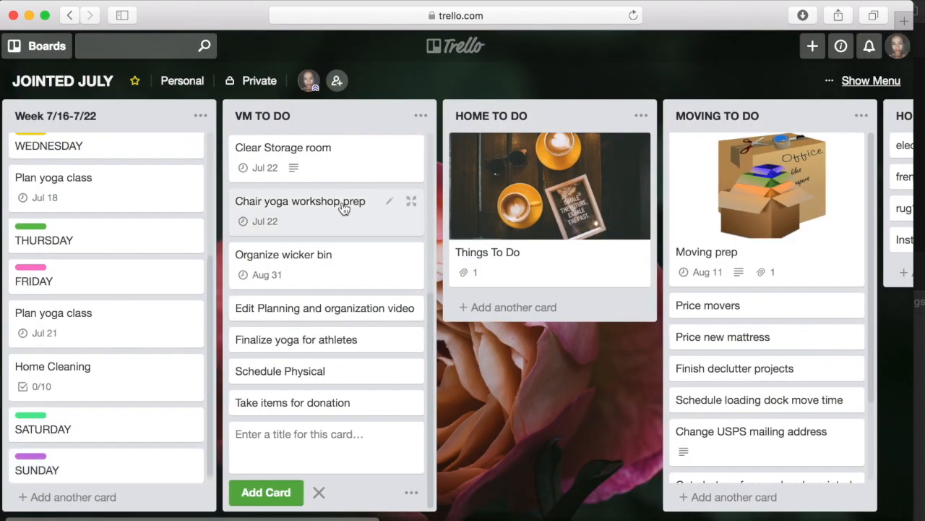
drag(330, 220, 148, 434)
scroll(104, 289, up, 5)
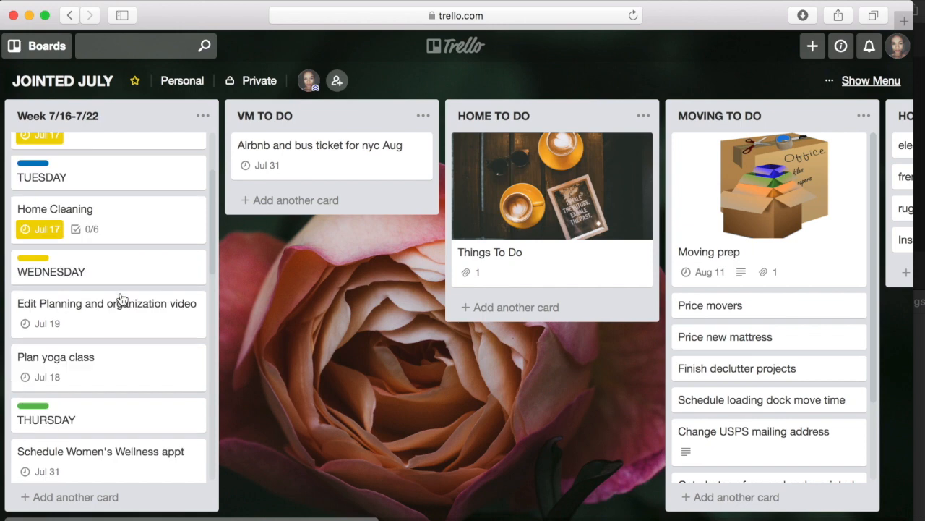
scroll(128, 302, up, 5)
scroll(108, 303, down, 5)
drag(331, 151, 124, 429)
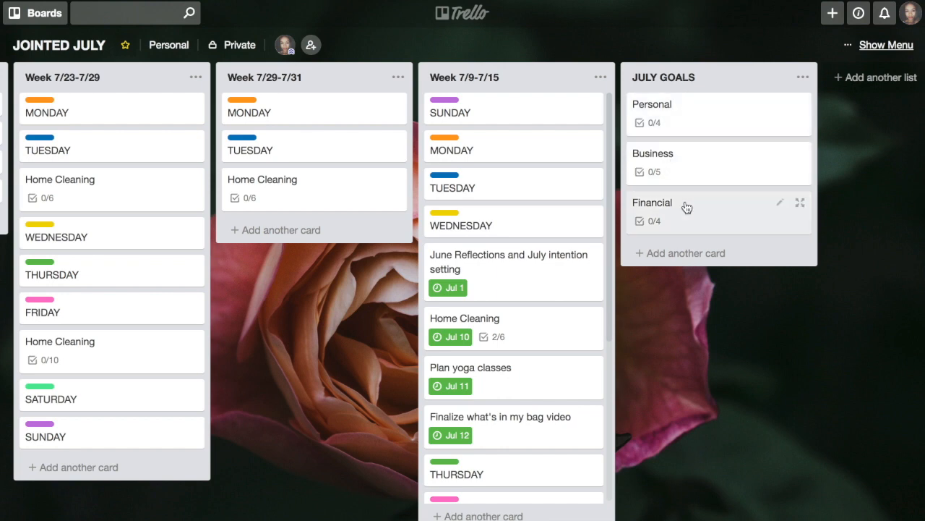
View the goals checklist on the Personal card in the JULY GOALS list and close the card.
click(691, 112)
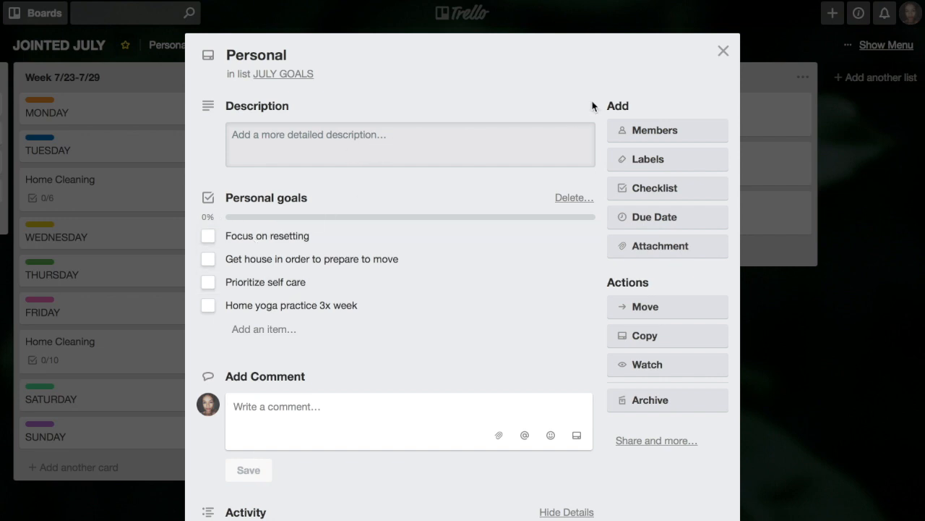
click(723, 52)
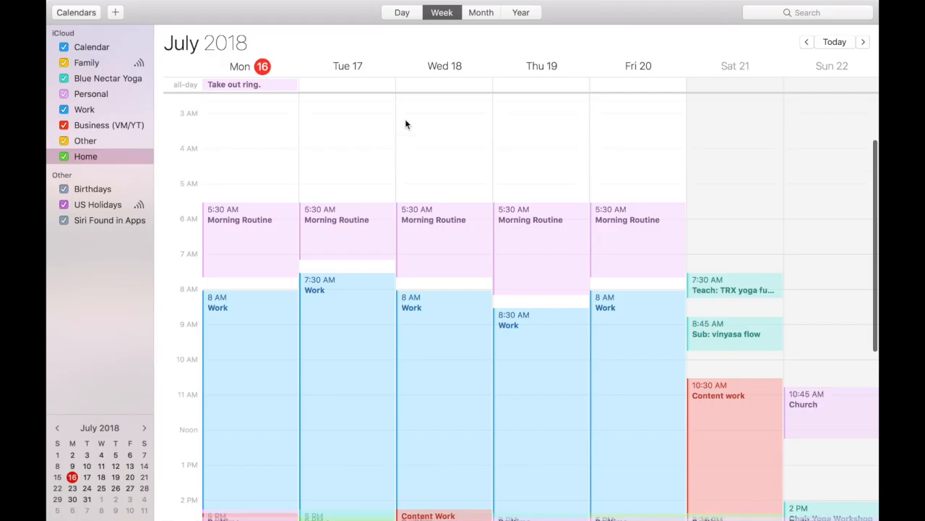
In the Calendar app, examine the scheduled events and free time slots across the week of July 16–22, 2018.
scroll(406, 123, down, 3)
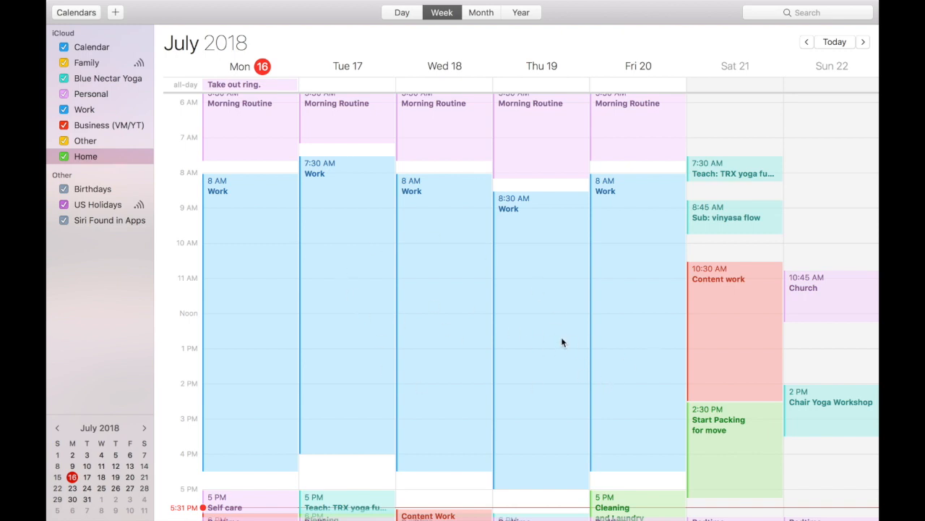
scroll(456, 333, up, 2)
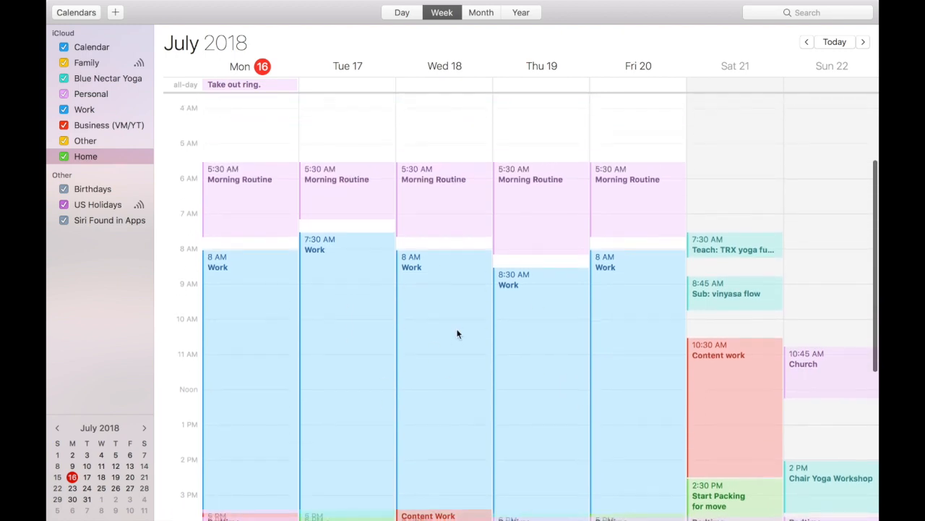
scroll(456, 334, down, 5)
scroll(463, 333, down, 1)
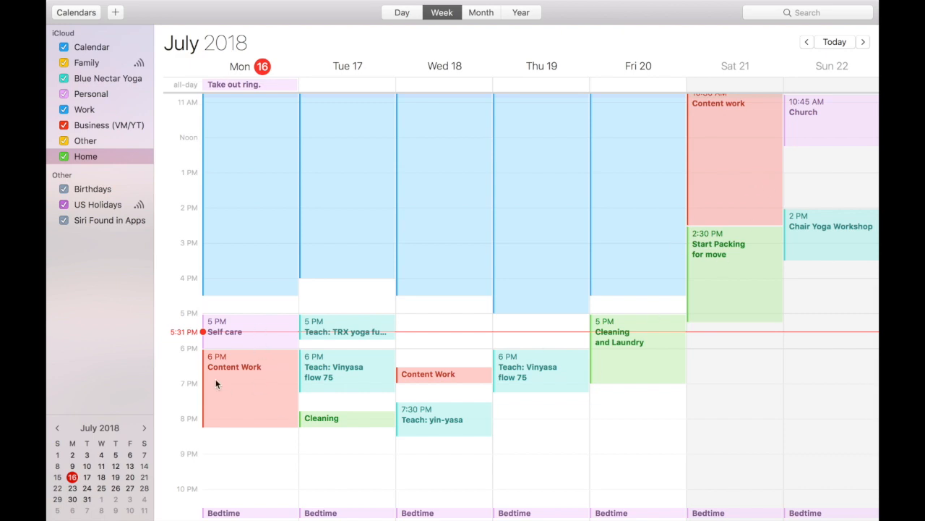
scroll(301, 350, down, 2)
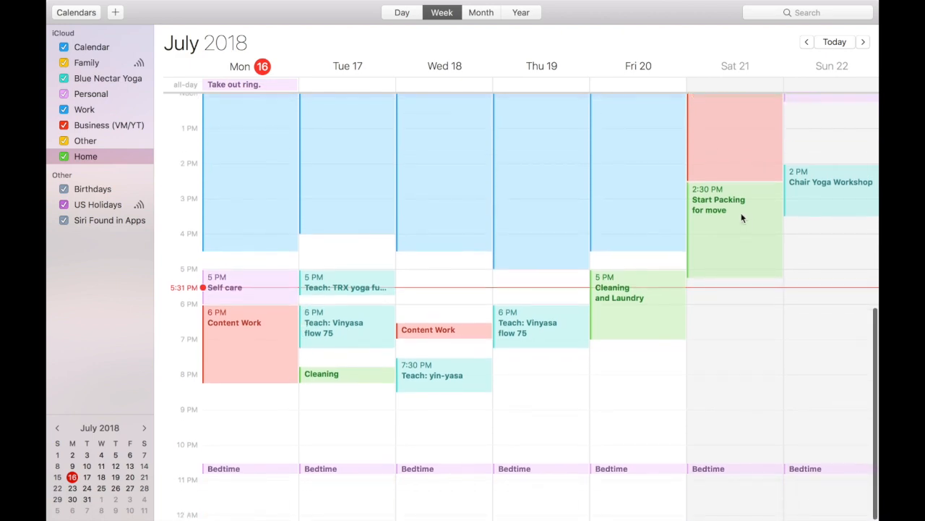
scroll(759, 266, up, 4)
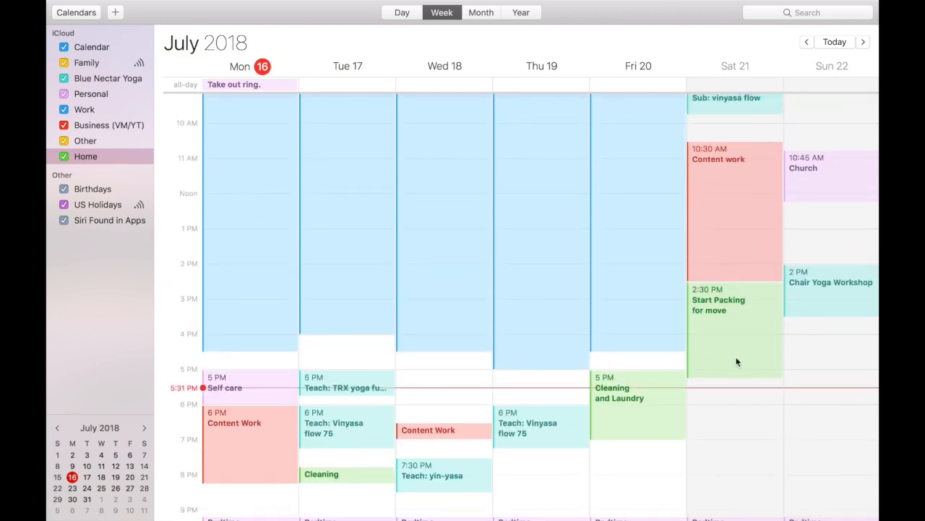
scroll(611, 430, down, 2)
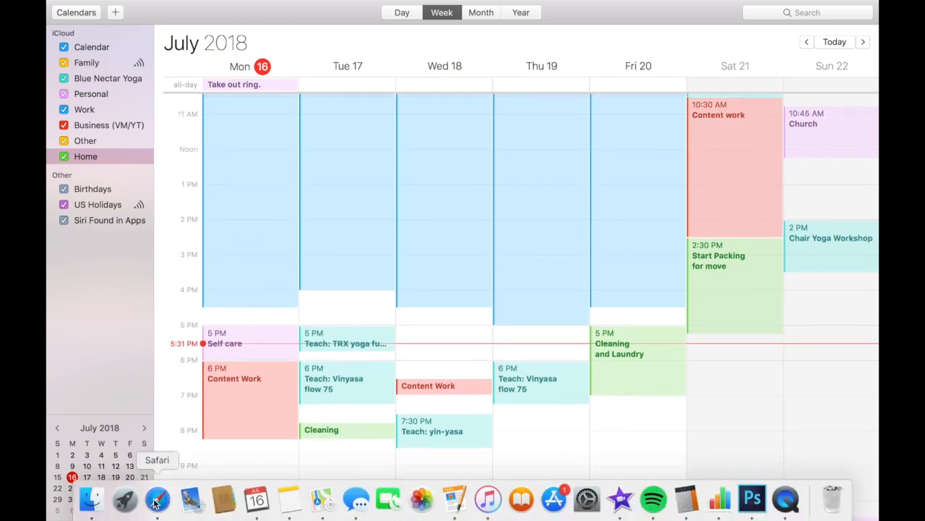
Create a "Tackle to do list" event on Monday, July 16 from 9 PM to 10 PM and assign it to the Other calendar.
double_click(258, 471)
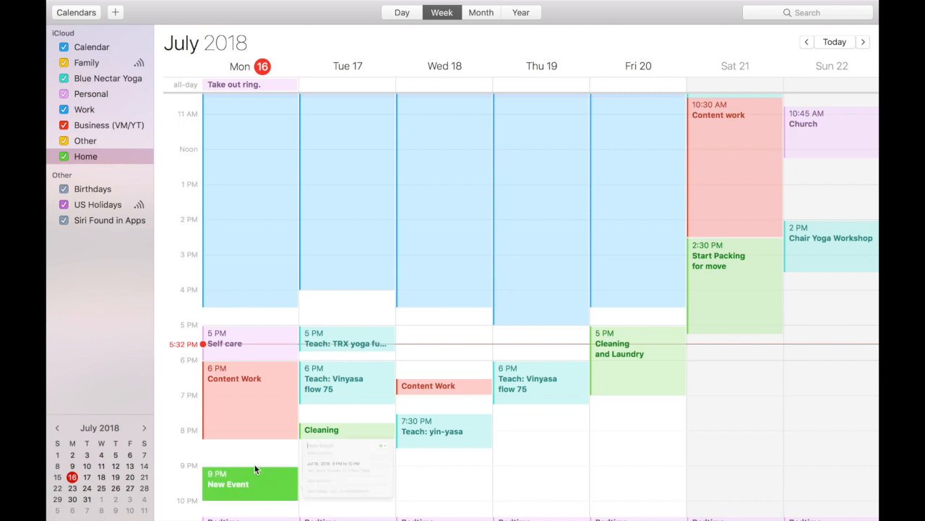
text(Tackle to do list)
click(481, 408)
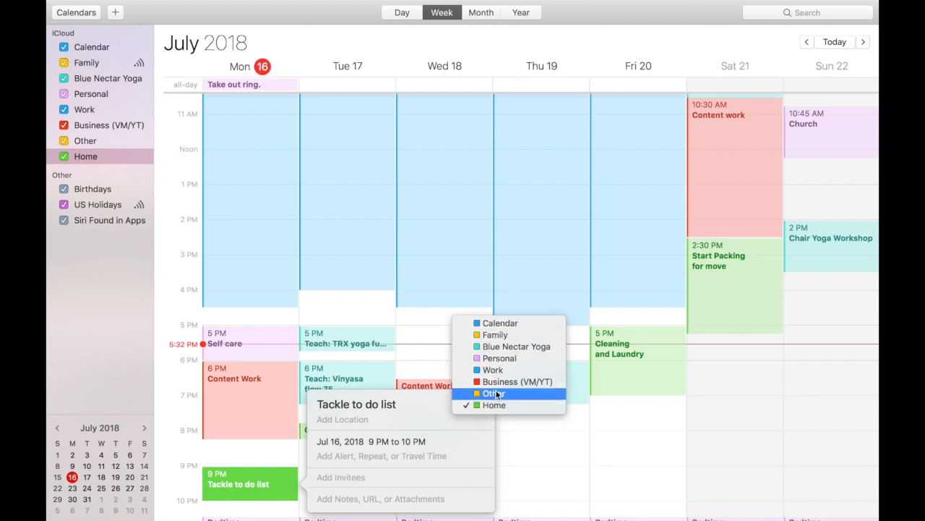
click(495, 393)
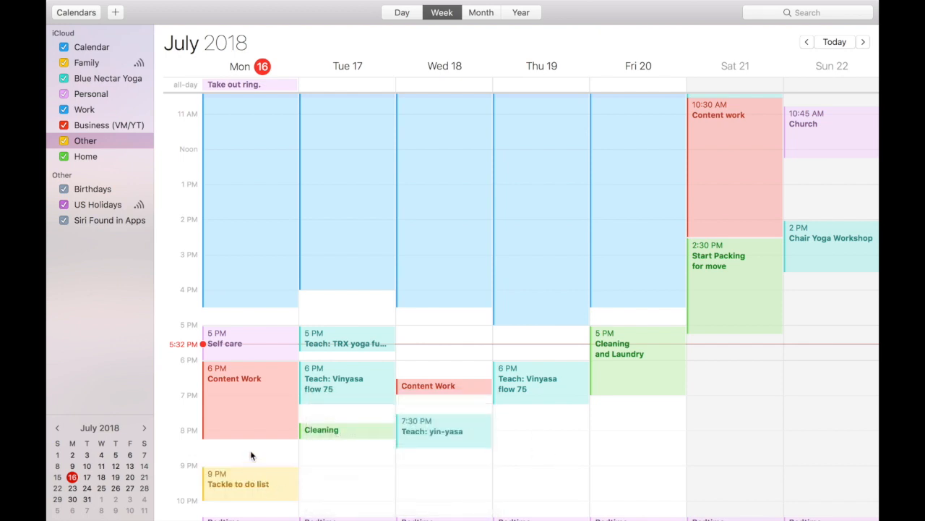
Move the Tackle to do list event to 8:15–9:15 PM on Monday, July 16 and check its details.
drag(250, 482, 249, 453)
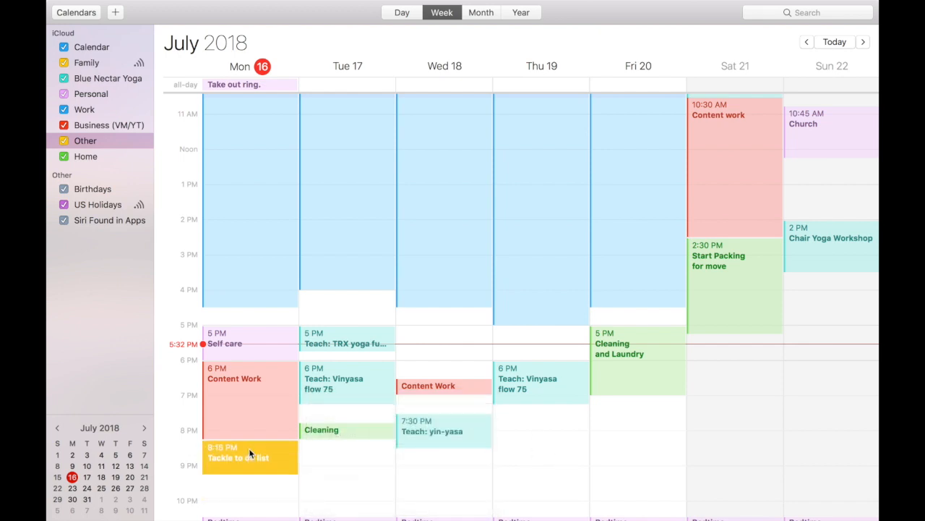
double_click(250, 453)
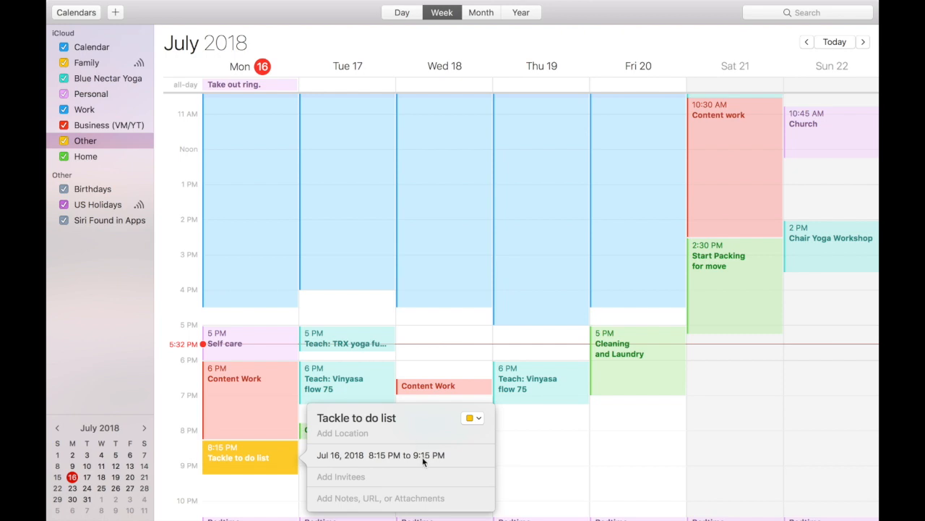
click(530, 456)
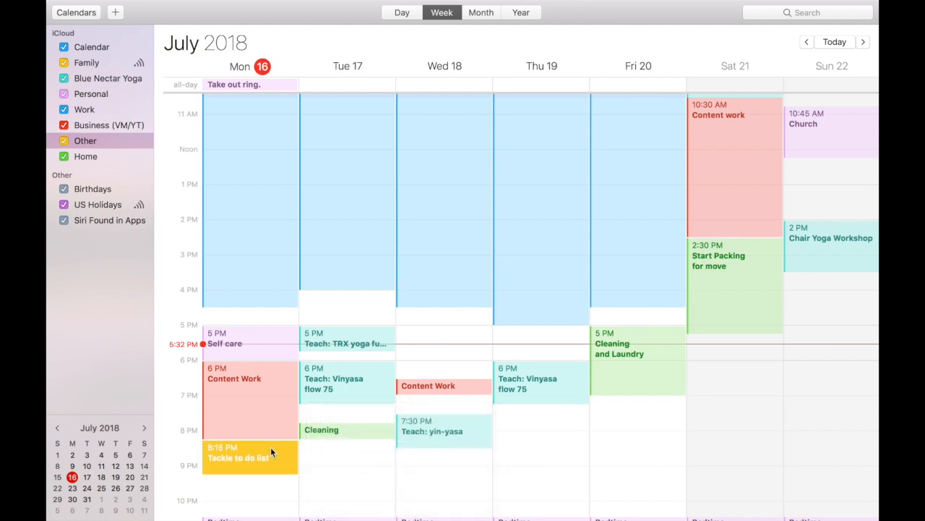
Duplicate Monday's Tackle to do list event onto Thursday, July 19, including its schedule text in the title, and place it at 7:45–8:45 PM.
click(541, 458)
text(Tackle to do list Scheduled: Jul 16, 2018 at 8:15 PM to 9:15 PM)
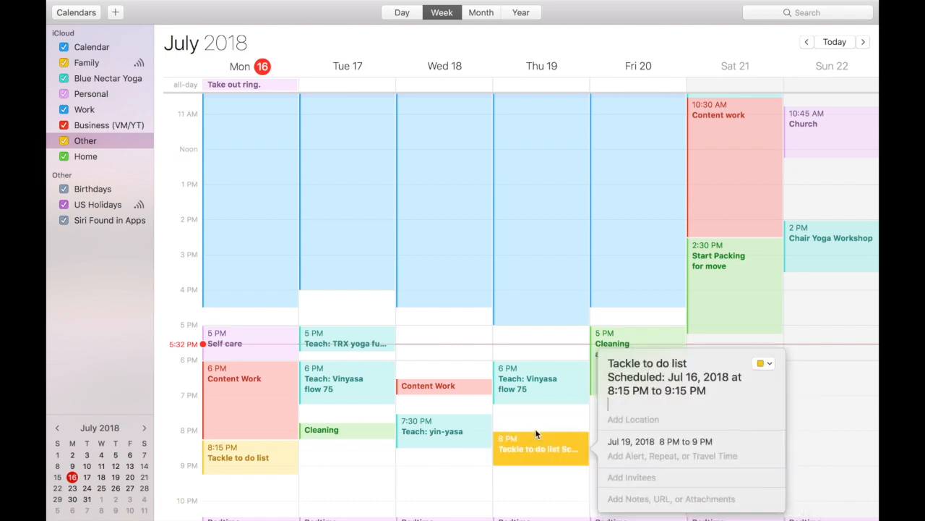
drag(545, 422, 550, 432)
click(618, 431)
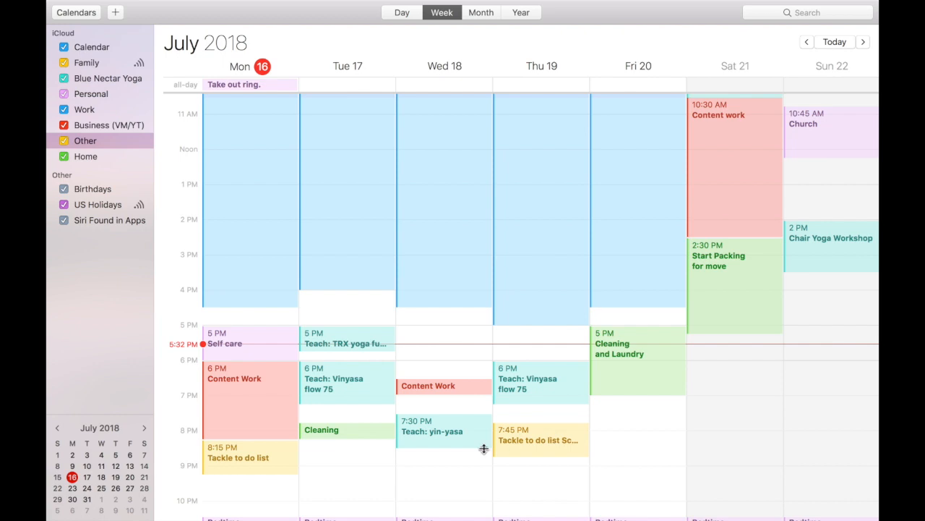
mouse_move(289, 506)
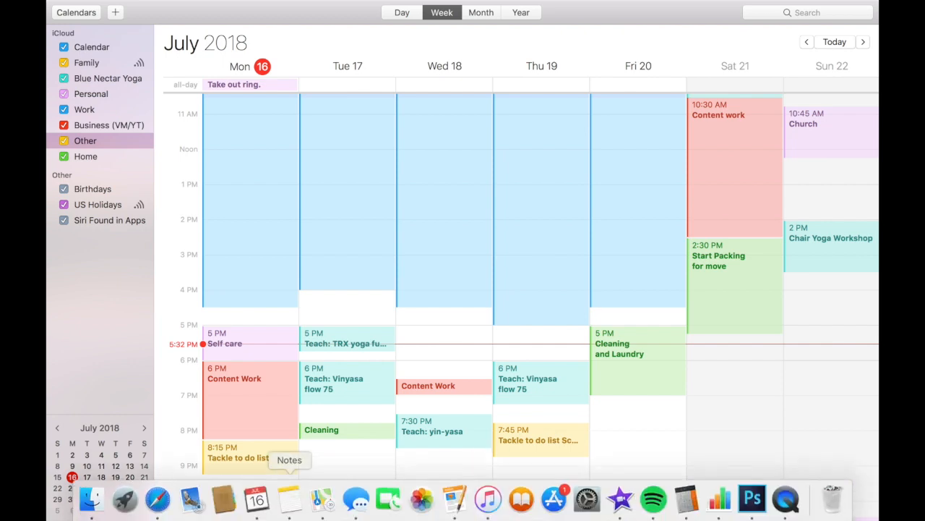
Copy Thursday's Tackle to do list event to Sunday, July 22 and place it at 5–6 PM.
click(516, 426)
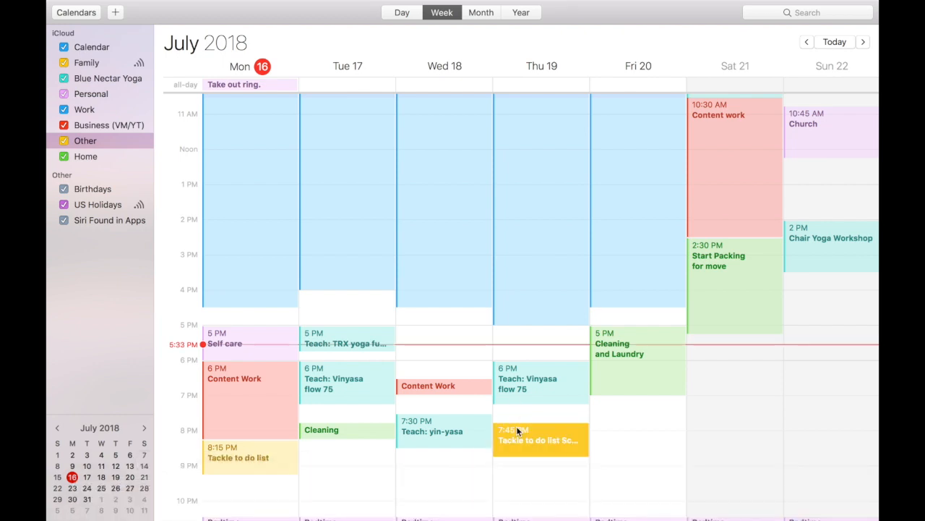
click(825, 320)
key(super+v)
drag(850, 443, 838, 341)
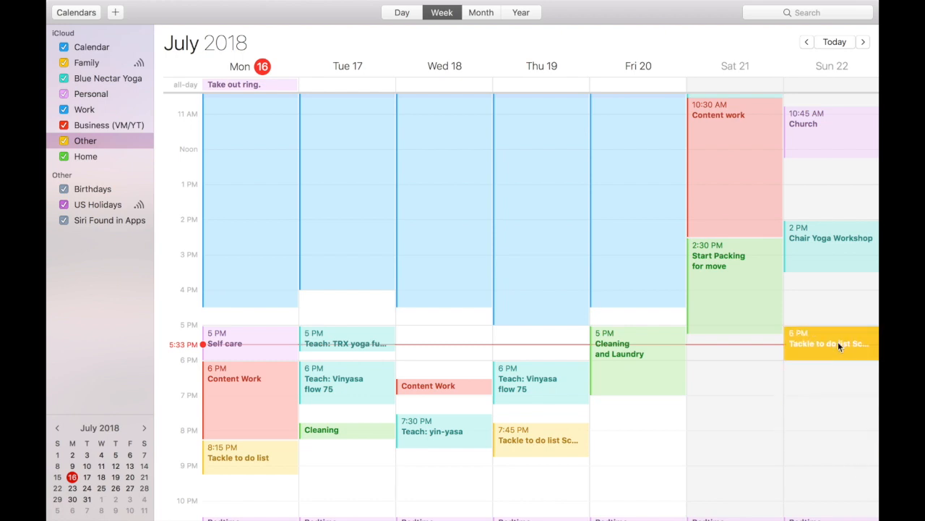
click(824, 390)
Review the planned week of July 16–22 from the morning routines through the evening events.
scroll(652, 285, right, 3)
scroll(651, 284, left, 4)
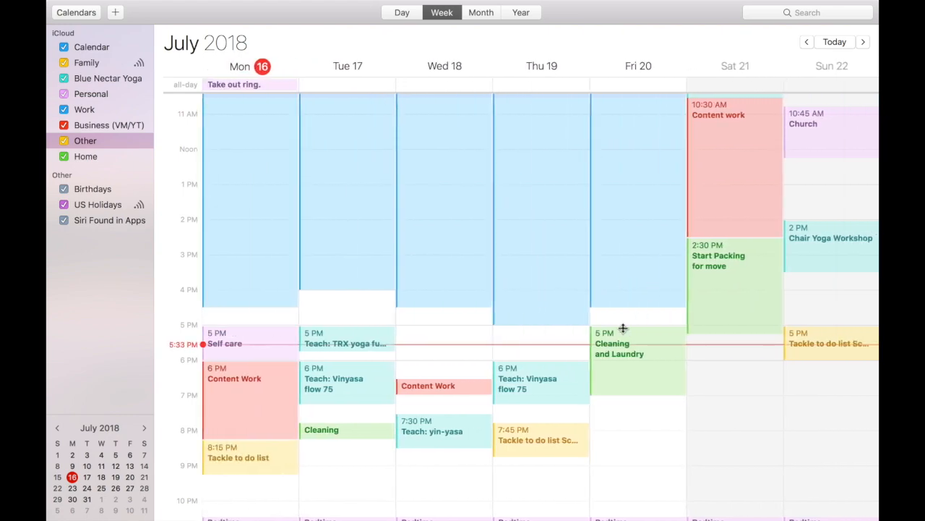
scroll(623, 328, up, 5)
scroll(624, 328, down, 5)
scroll(623, 329, up, 5)
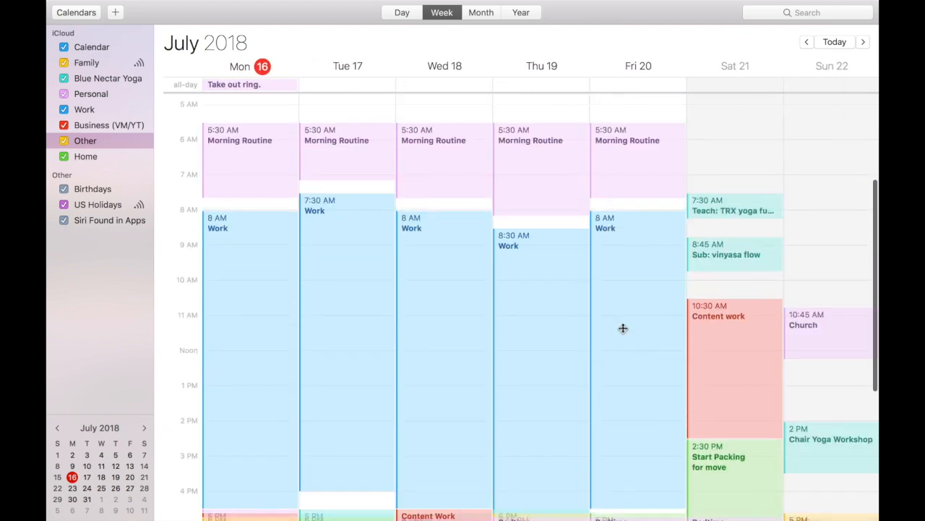
scroll(623, 328, down, 5)
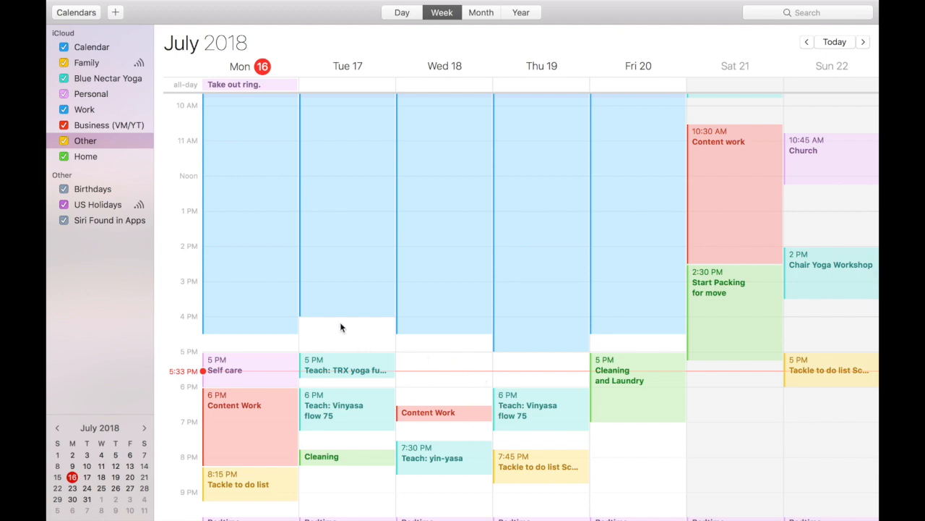
scroll(340, 322, down, 2)
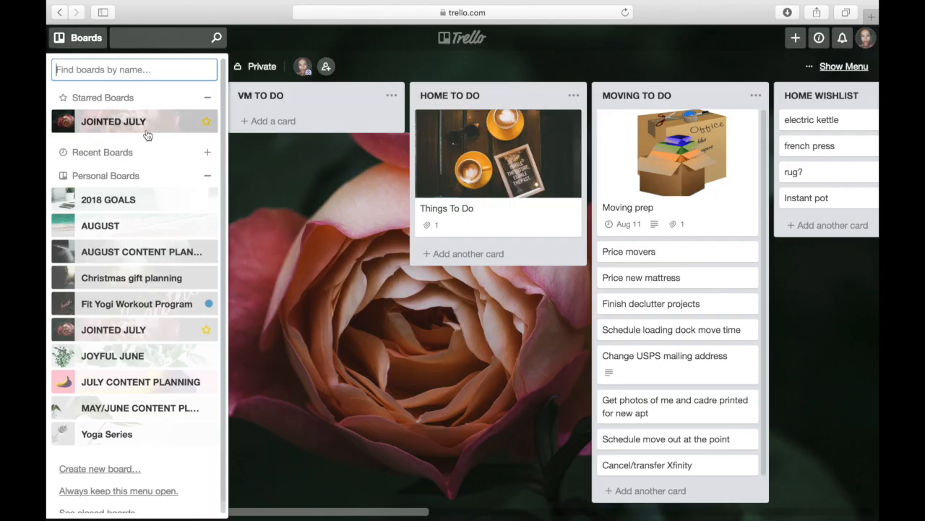
Switch to Trello in the browser, view the 2018 GOALS board, and return to the JOINTED JULY board.
click(138, 204)
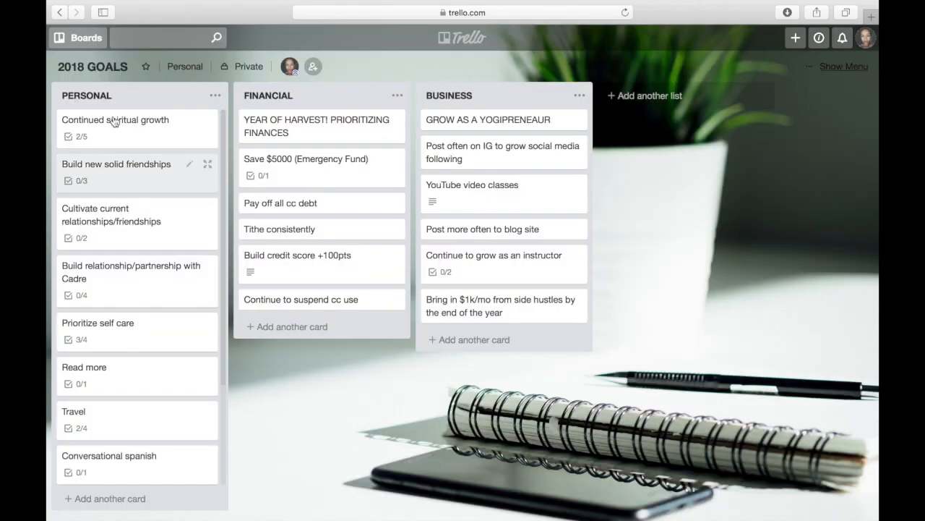
click(80, 38)
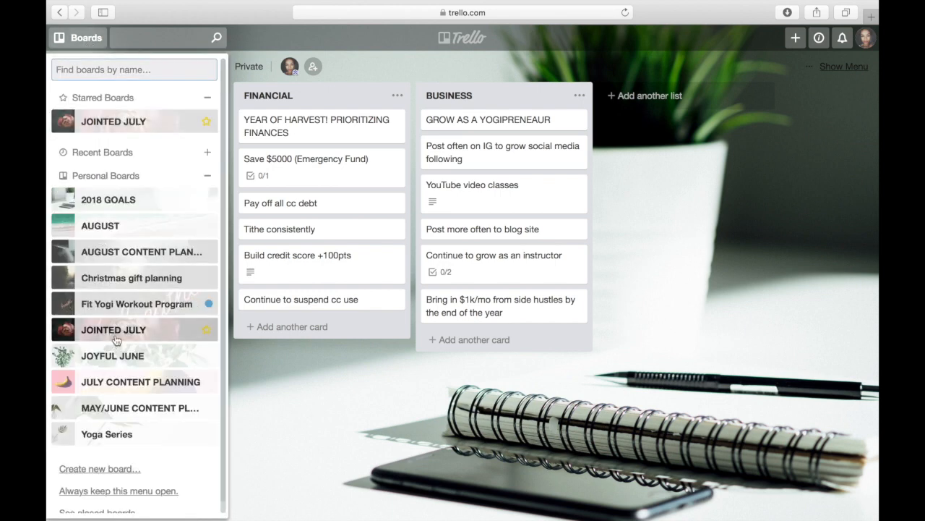
click(116, 338)
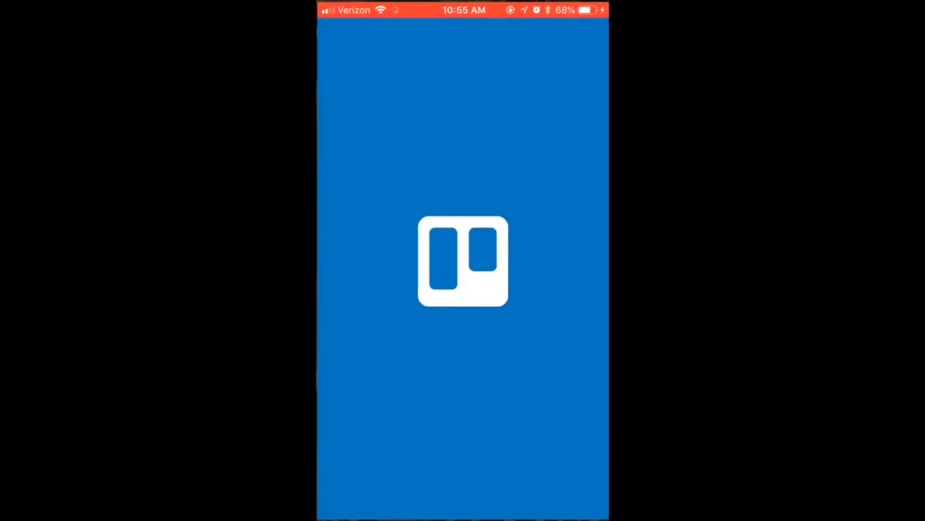
In the Trello mobile app, open the JULY CONTENT PLANNING board and browse its lists, including July Videos: Up Next and VM TO DO.
scroll(463, 289, down, 5)
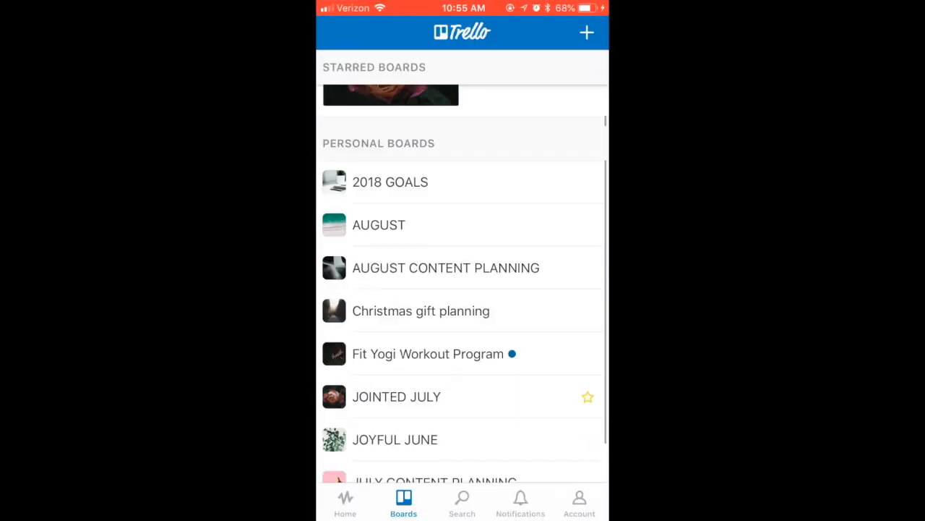
click(434, 376)
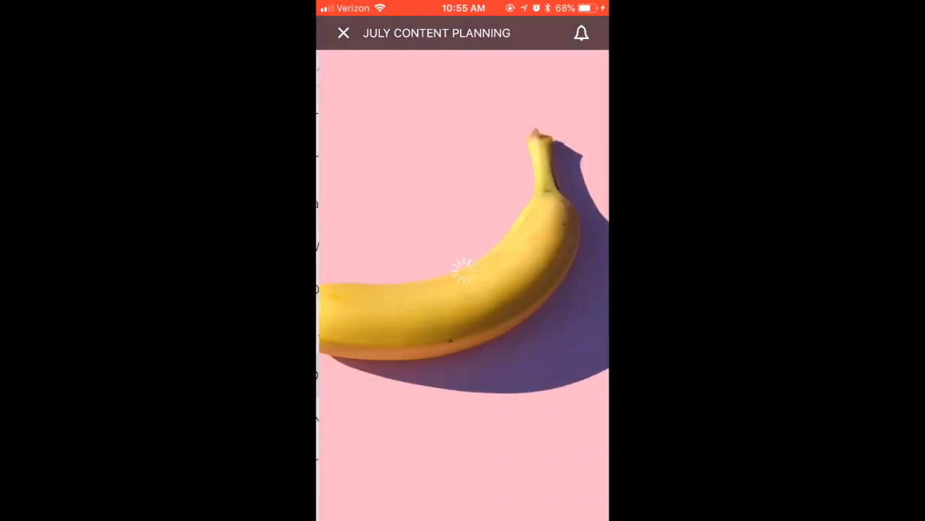
scroll(462, 289, right, 2)
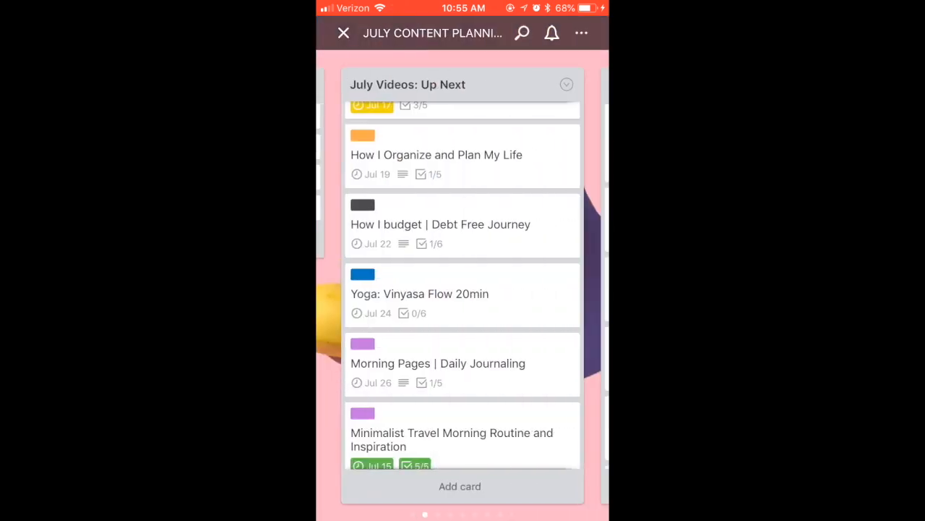
scroll(463, 290, right, 5)
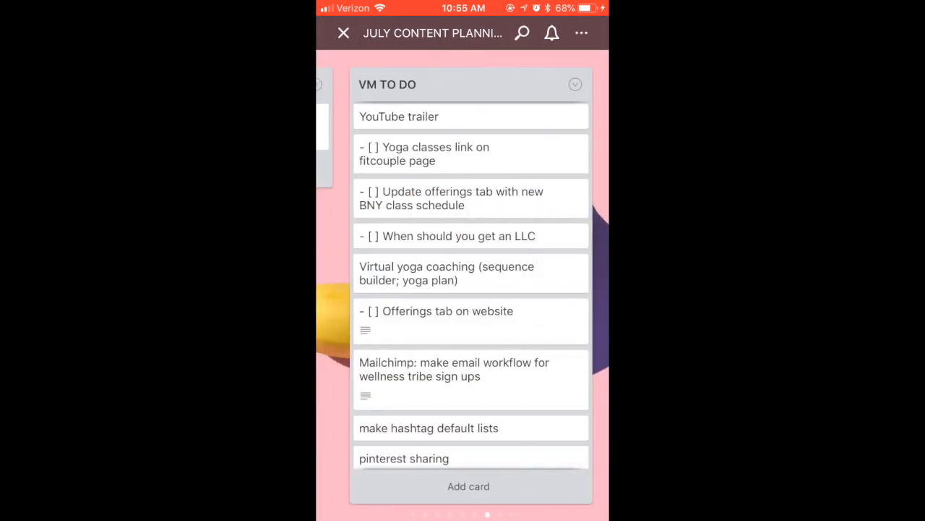
scroll(463, 289, right, 1)
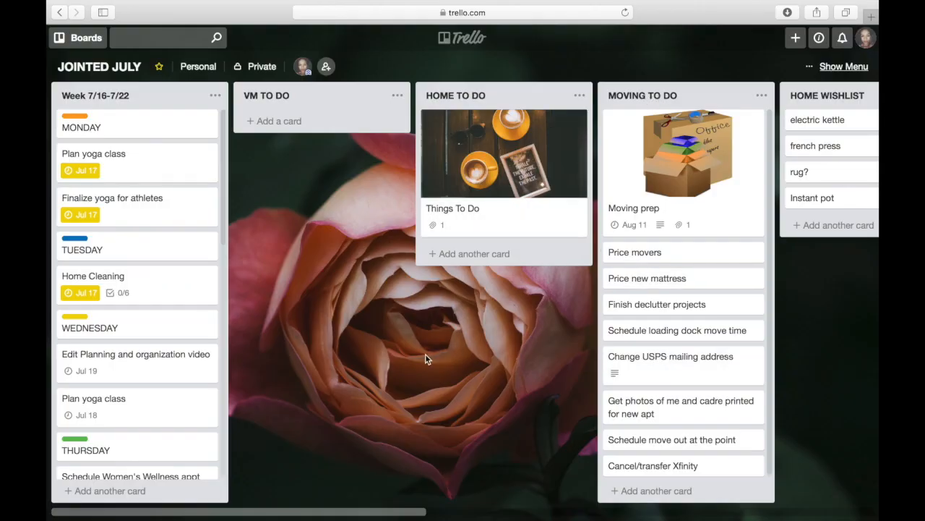
mouse_move(182, 514)
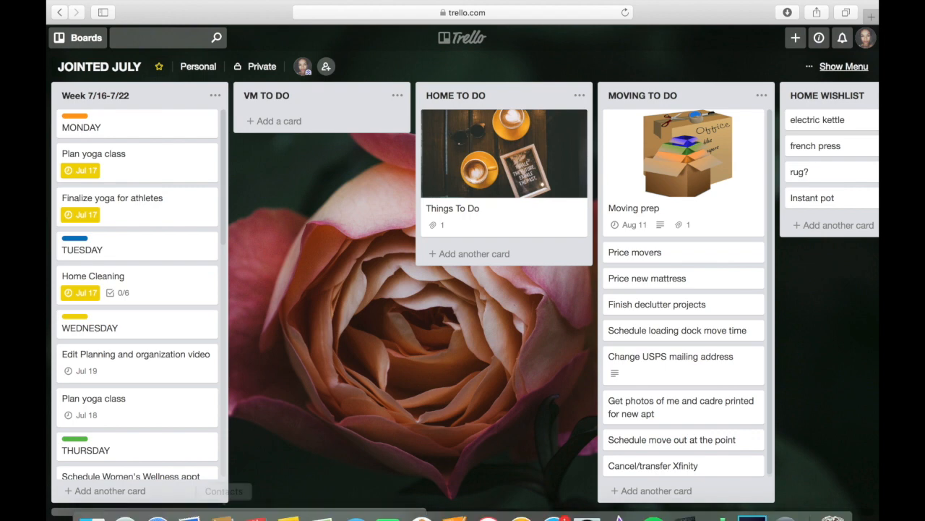